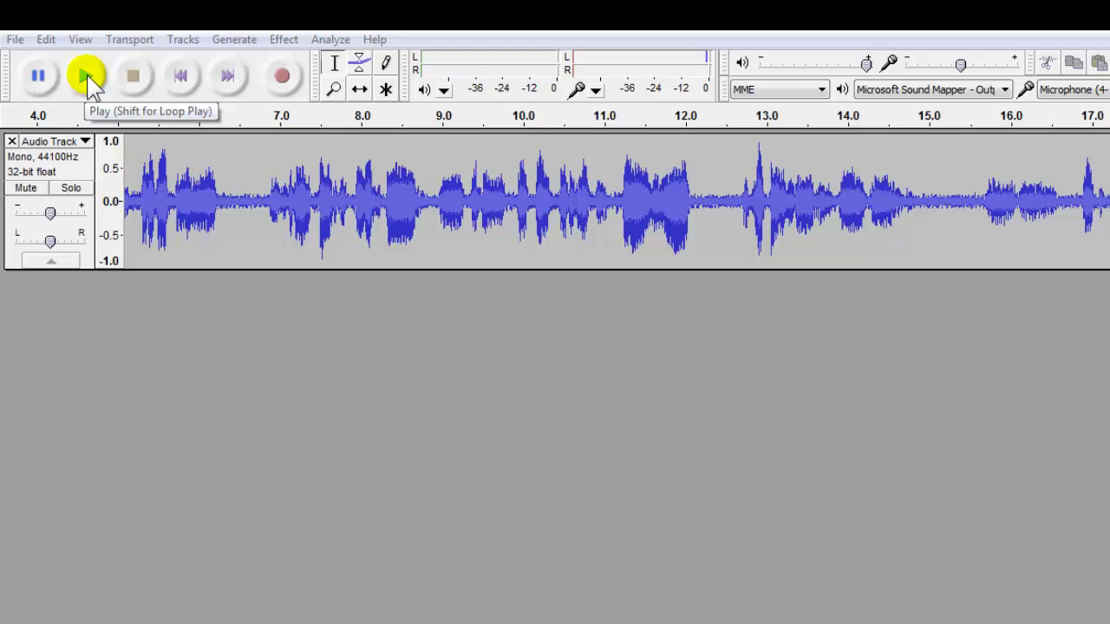
Step: Play the recording to hear the background hiss, then stop playback
left_click(86, 78)
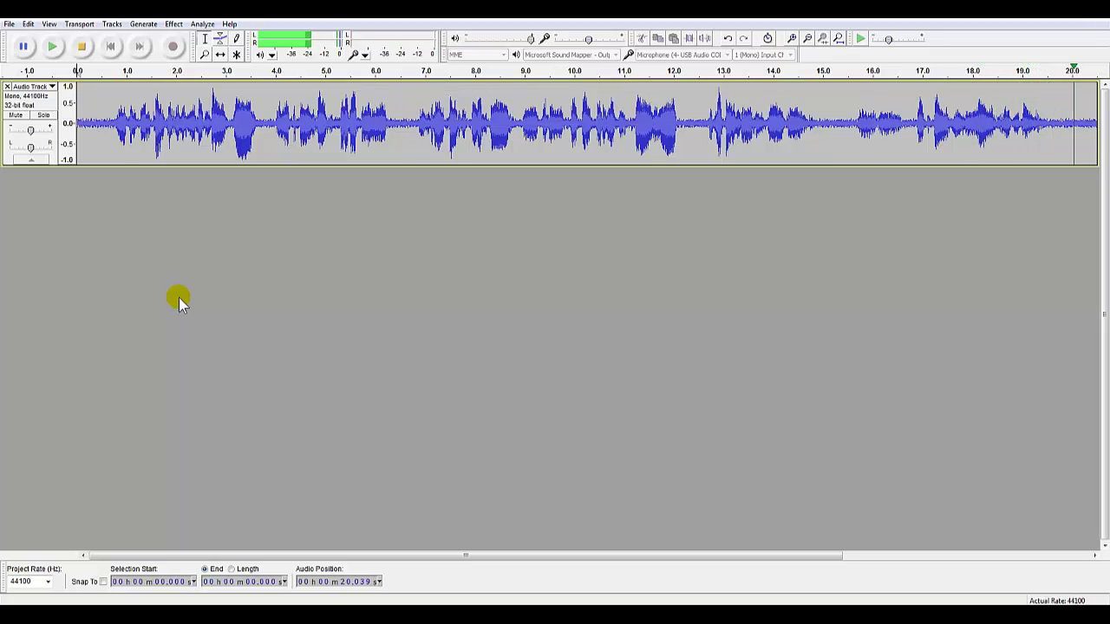
left_click(83, 50)
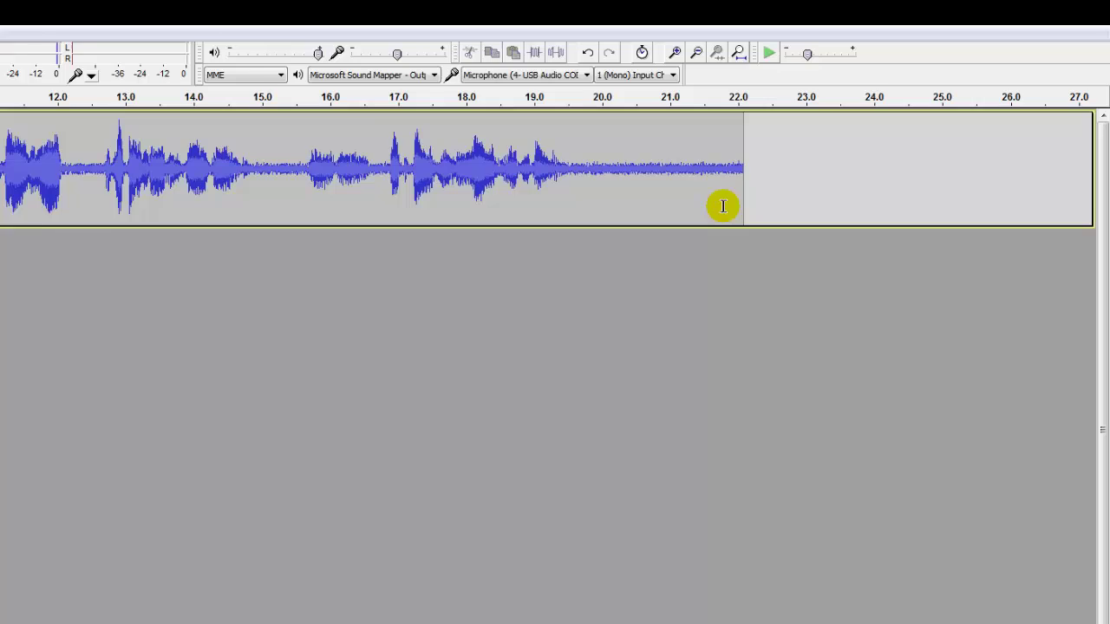
Step: Select the hiss-only tail, about 19.6–22 s, and capture it as the Noise Removal profile
left_click_drag(731, 170, 566, 177)
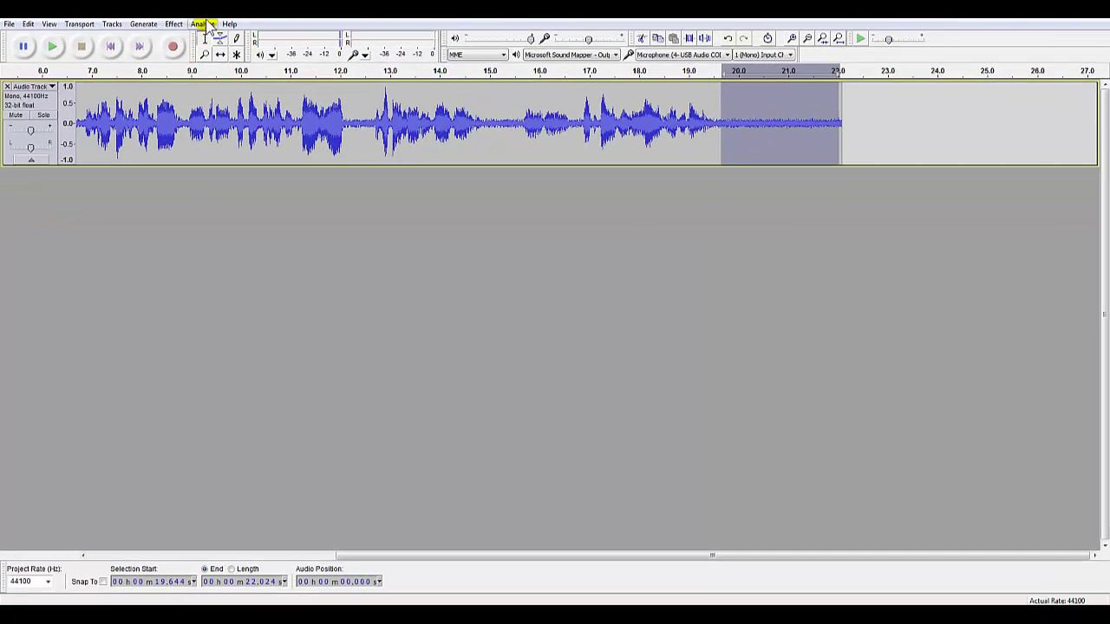
left_click(206, 26)
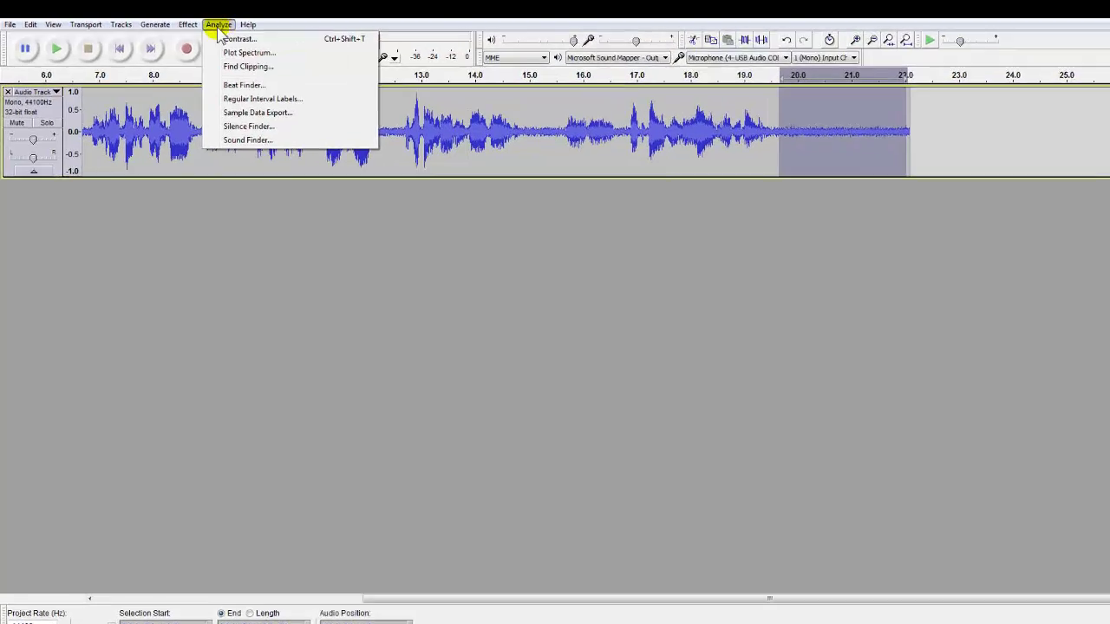
mouse_move(173, 23)
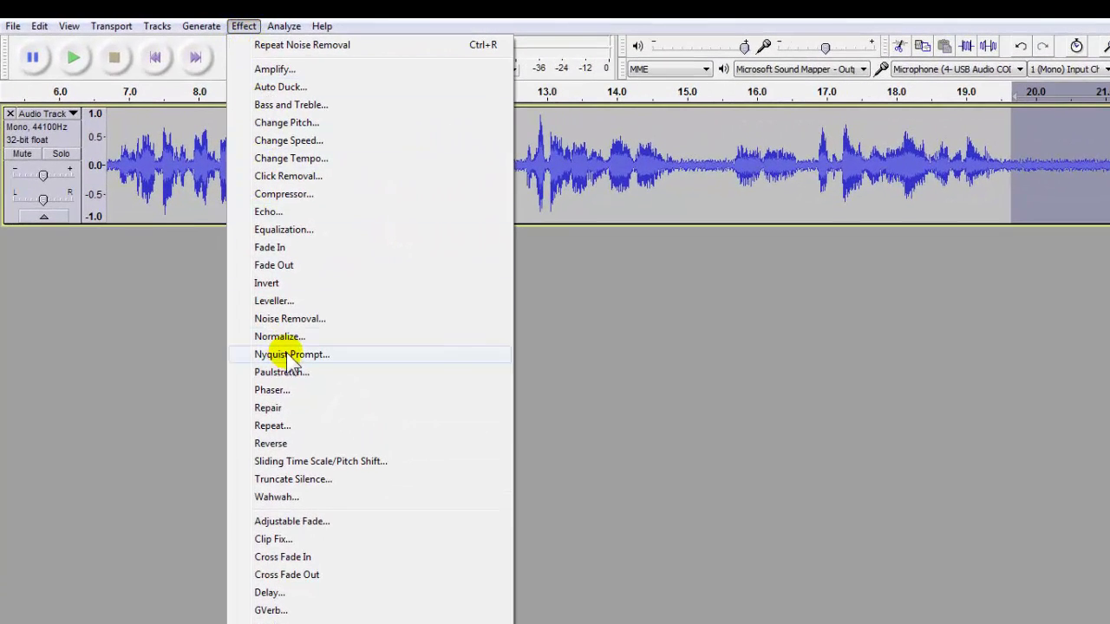
left_click(286, 318)
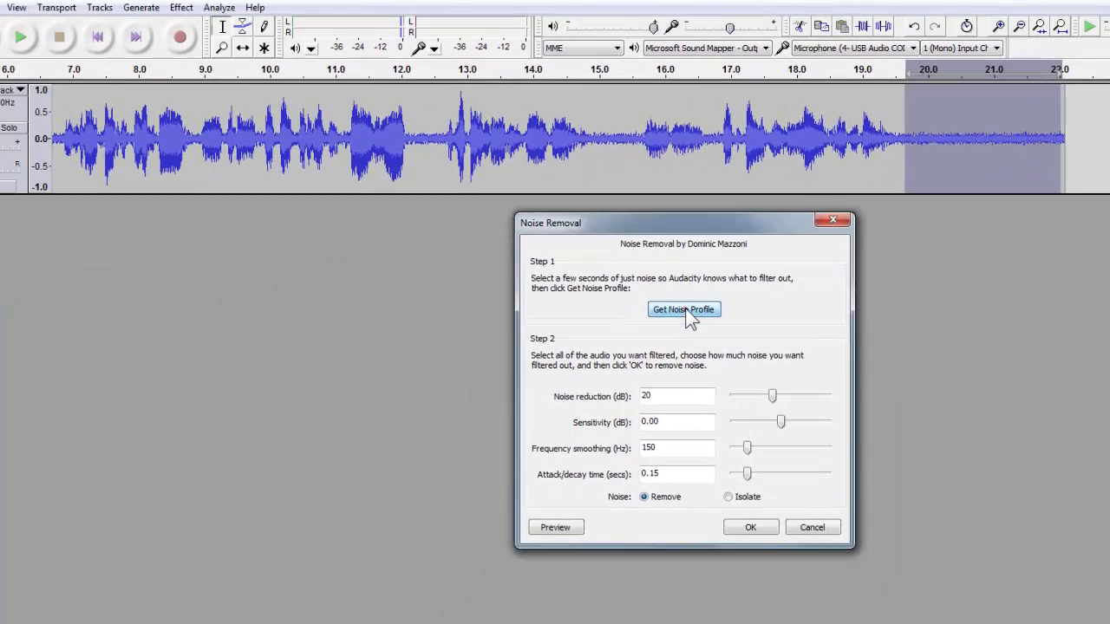
left_click(685, 309)
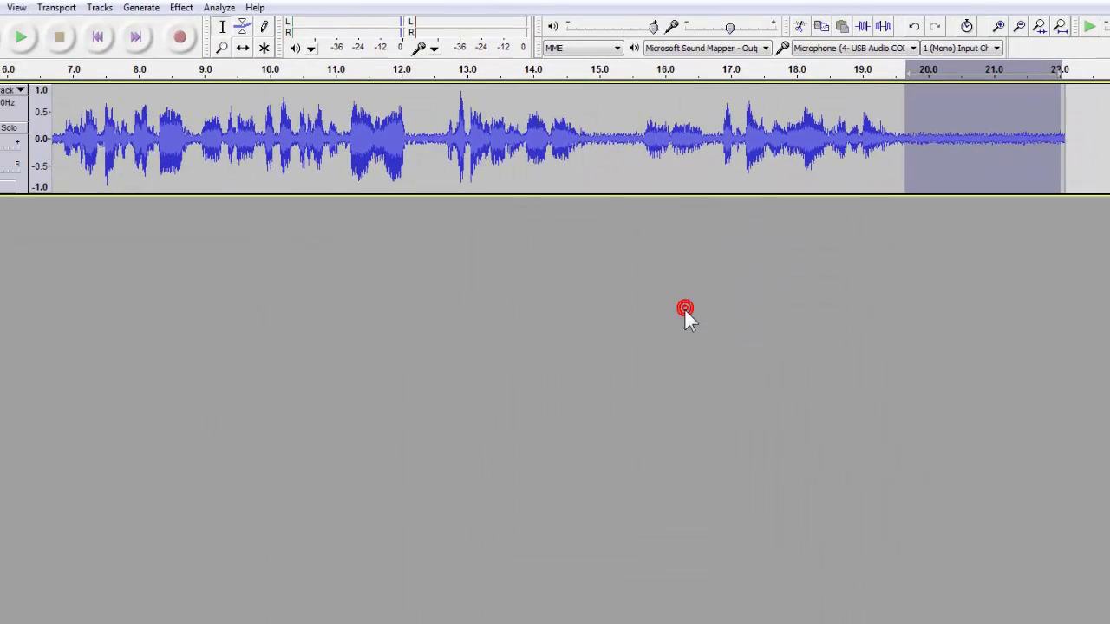
Step: Select the full track from its end back to 0.0 s and reopen Noise Removal (20 dB reduction)
left_click(1044, 150)
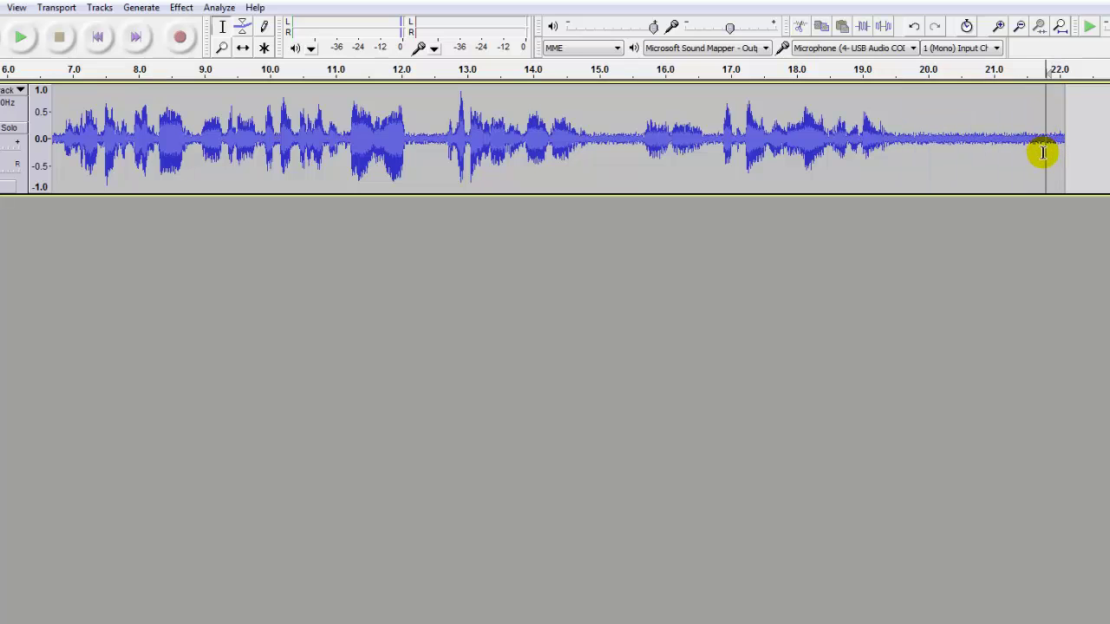
left_click_drag(1043, 153, 154, 191)
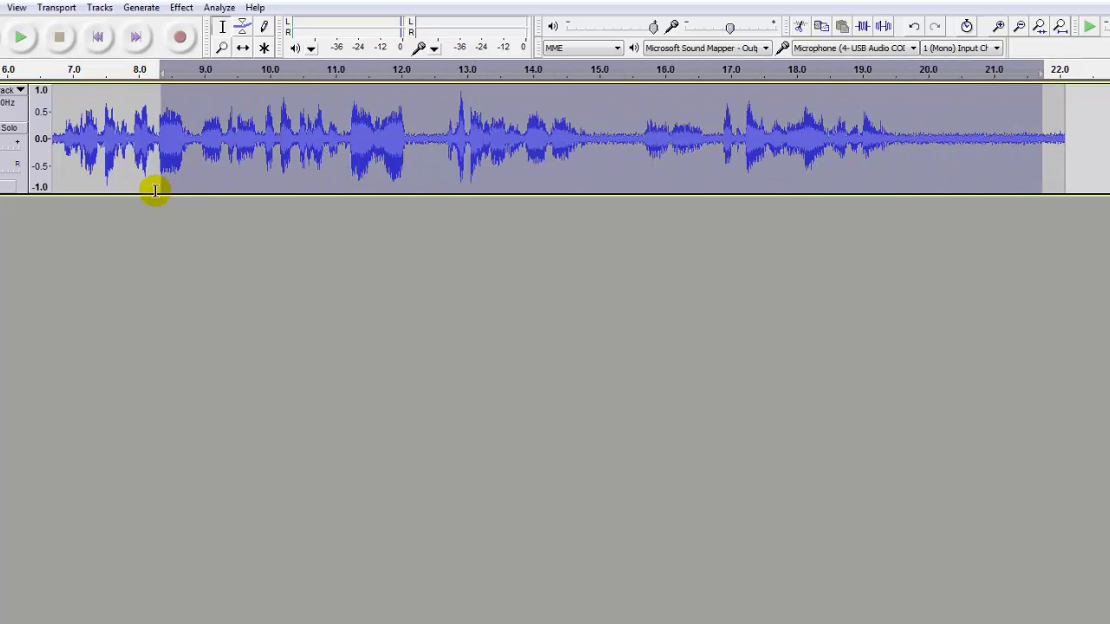
left_click_drag(154, 191, 41, 189)
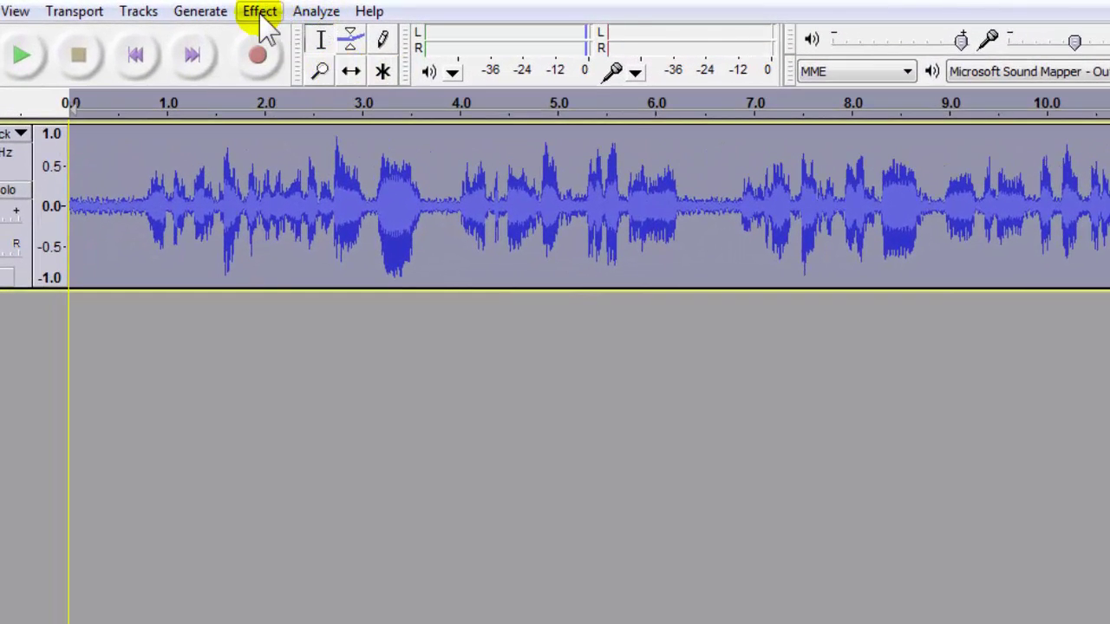
left_click(259, 10)
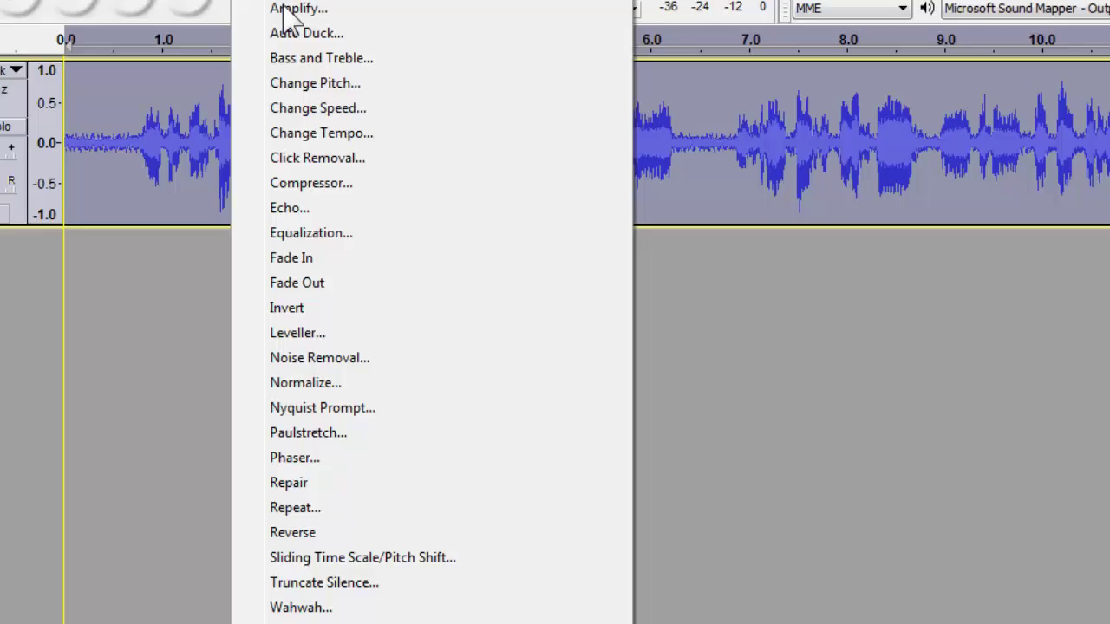
left_click(338, 252)
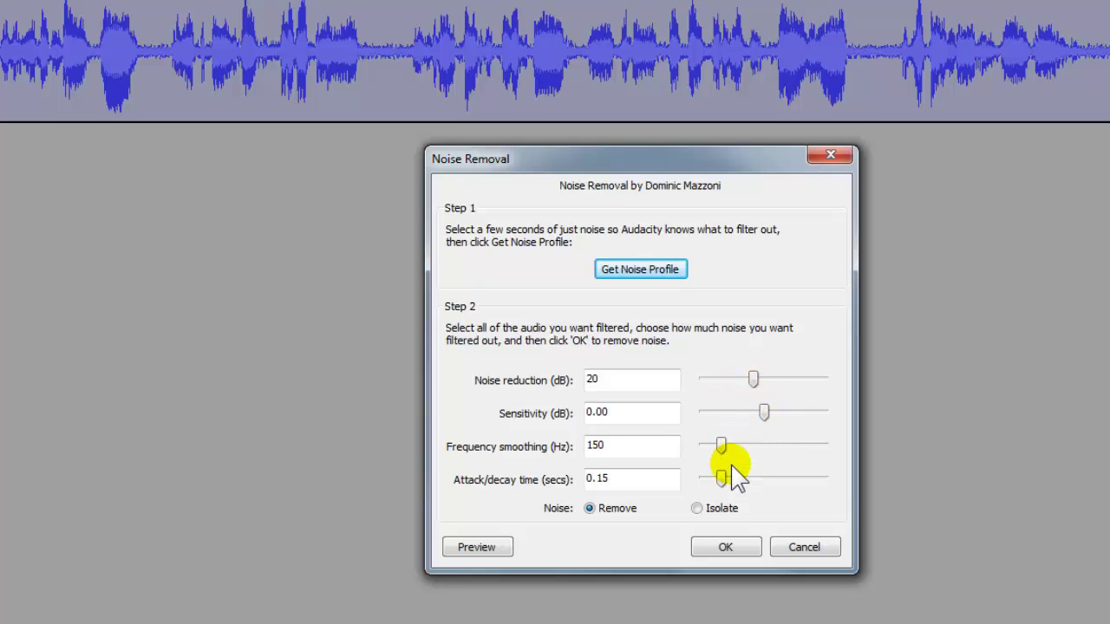
Step: Apply noise removal to the whole recording, compare it with undo/redo, then deselect the track
left_click(727, 547)
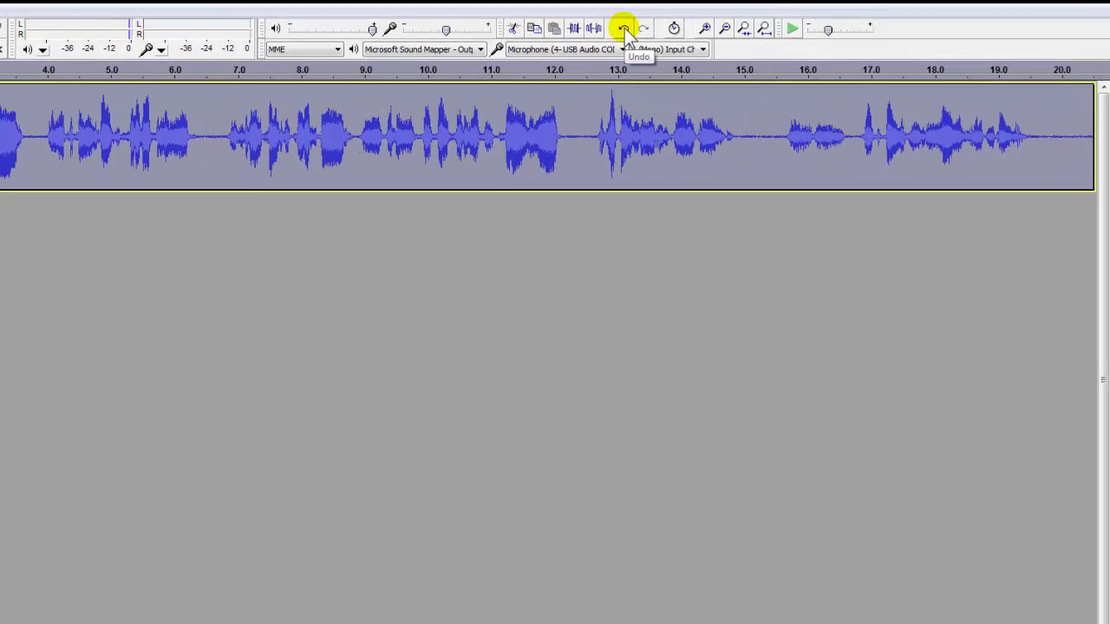
left_click(728, 40)
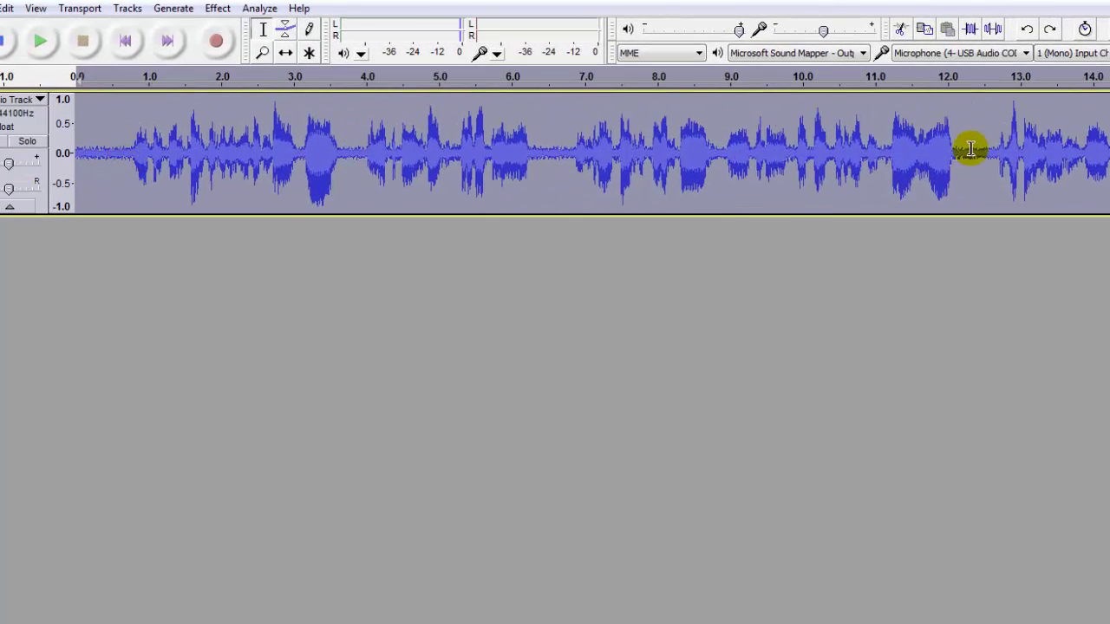
left_click(1050, 30)
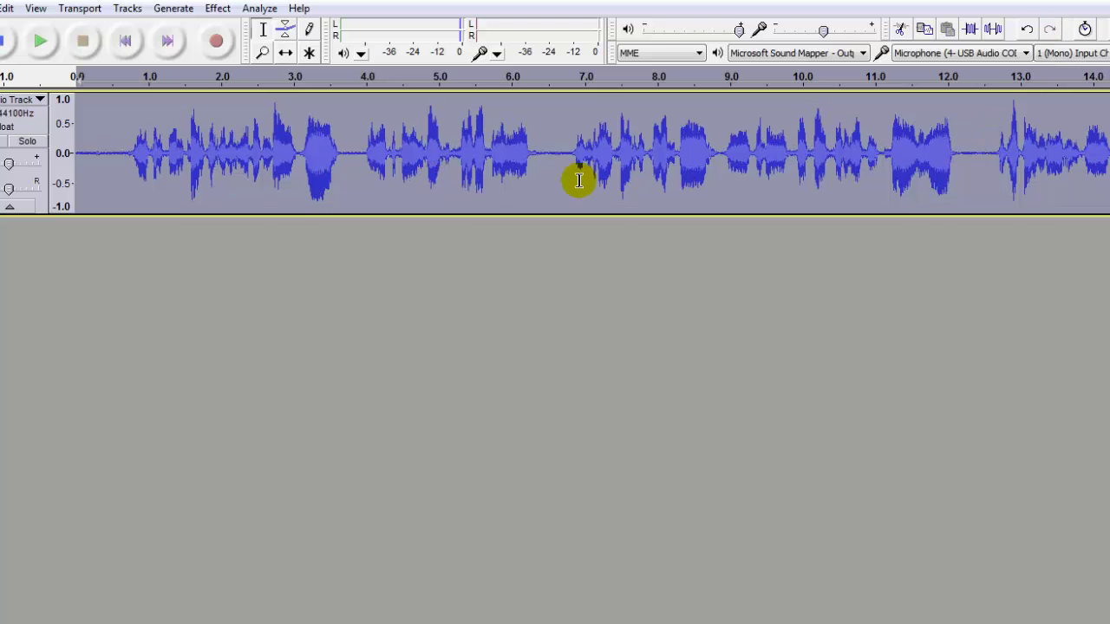
left_click(94, 154)
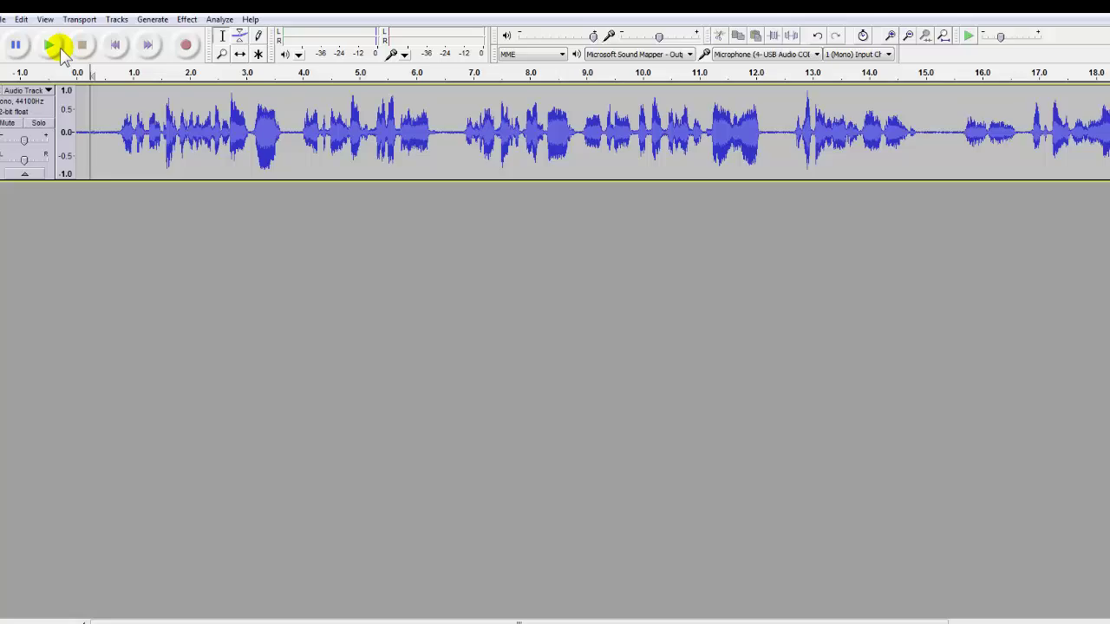
left_click(54, 48)
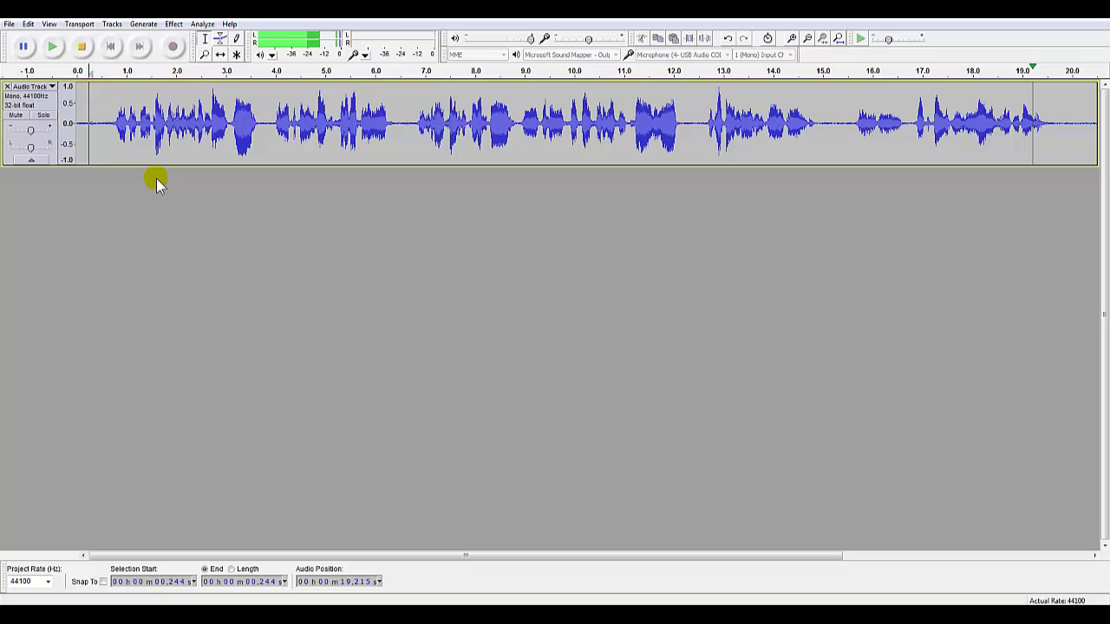
left_click(81, 46)
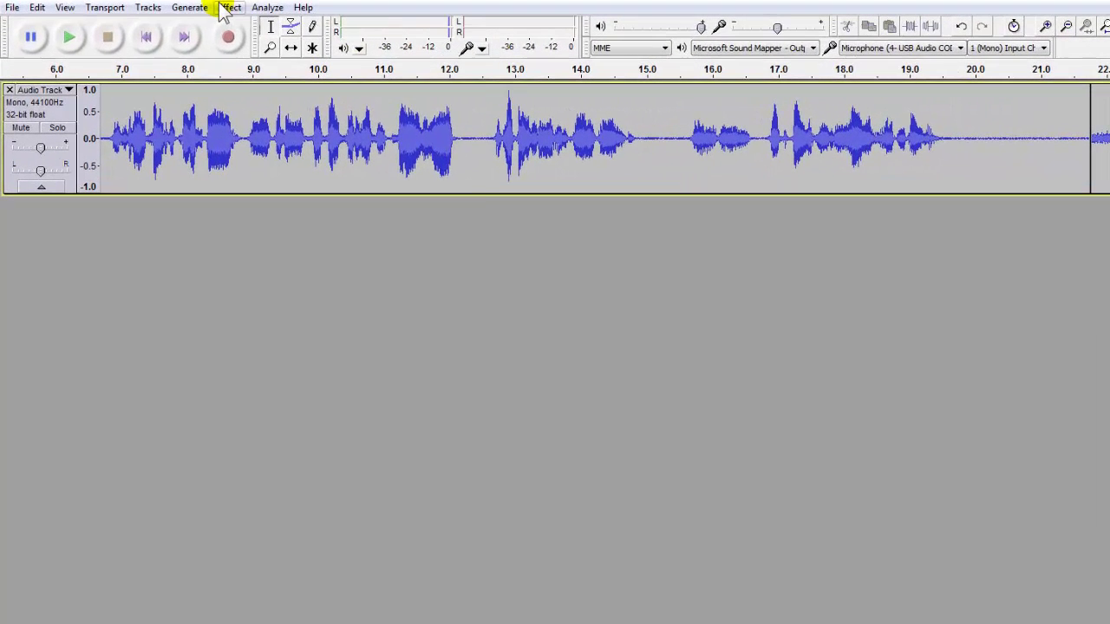
left_click(203, 15)
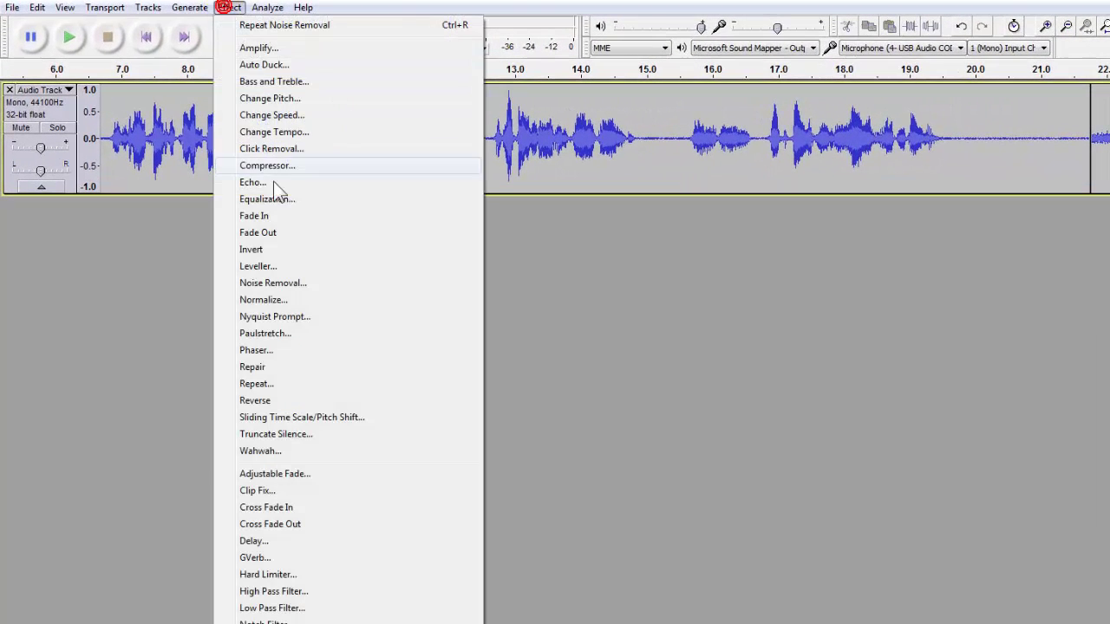
left_click(279, 281)
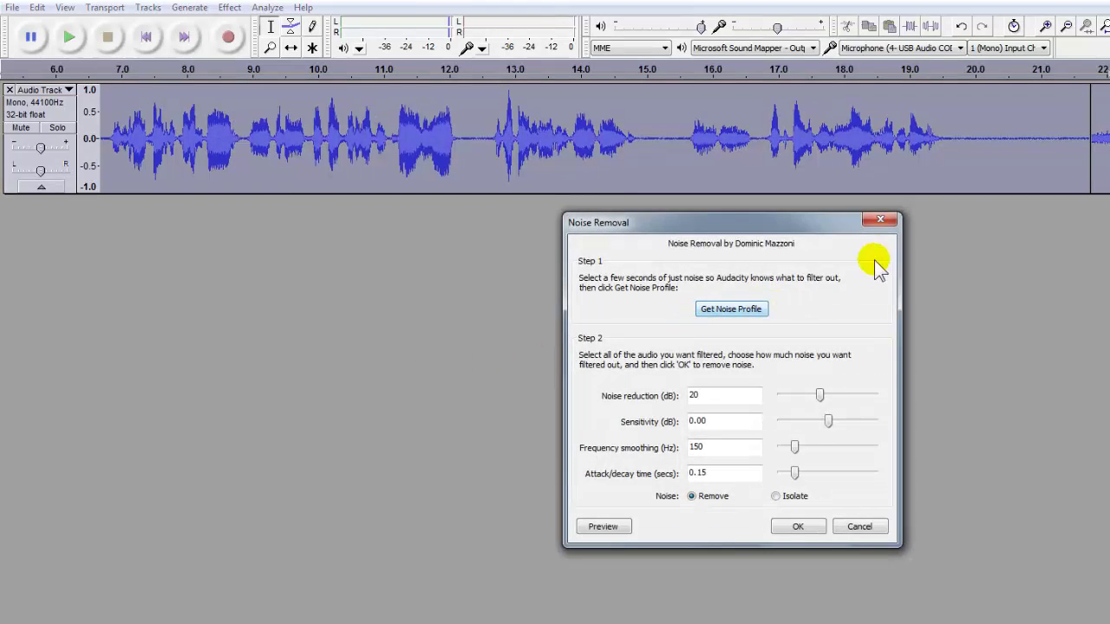
left_click(882, 221)
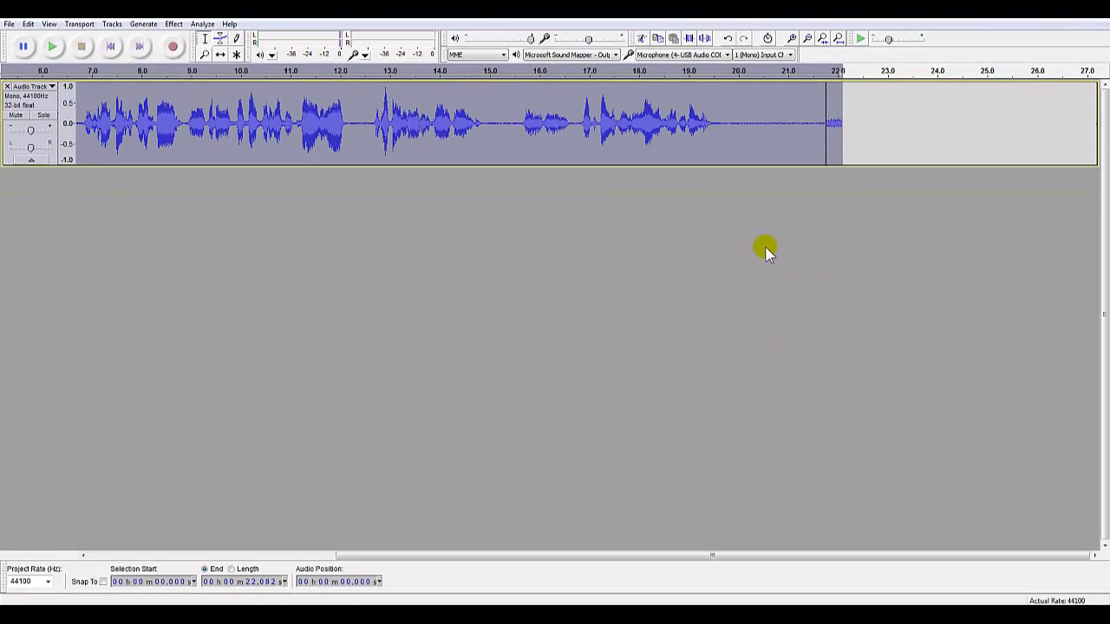
Step: Deselect the noise-reduced track using the empty area below it
left_click(646, 238)
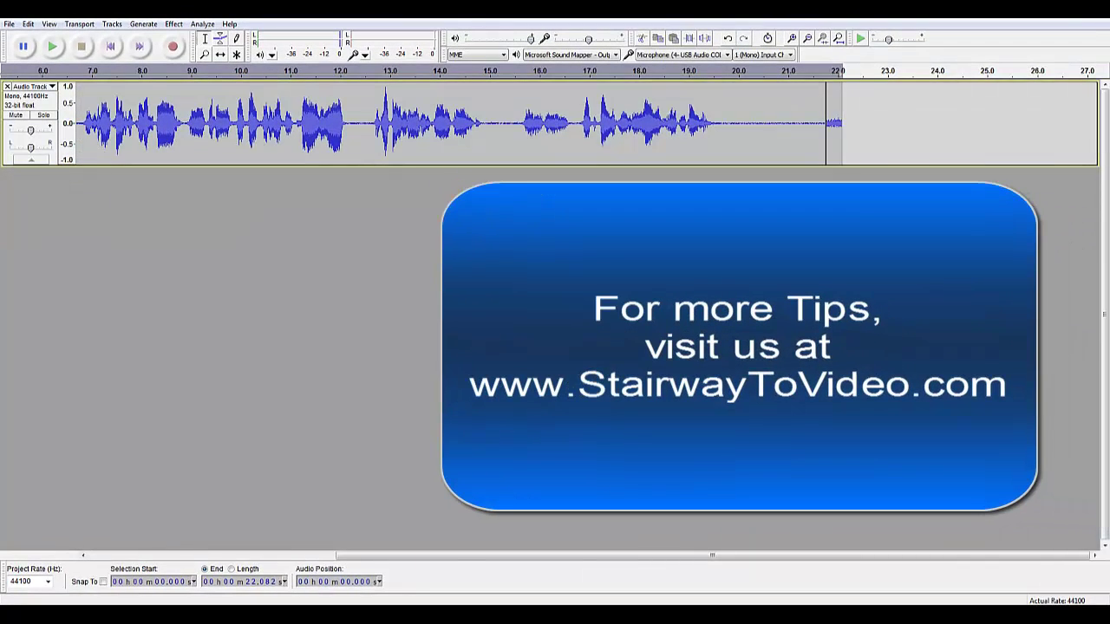